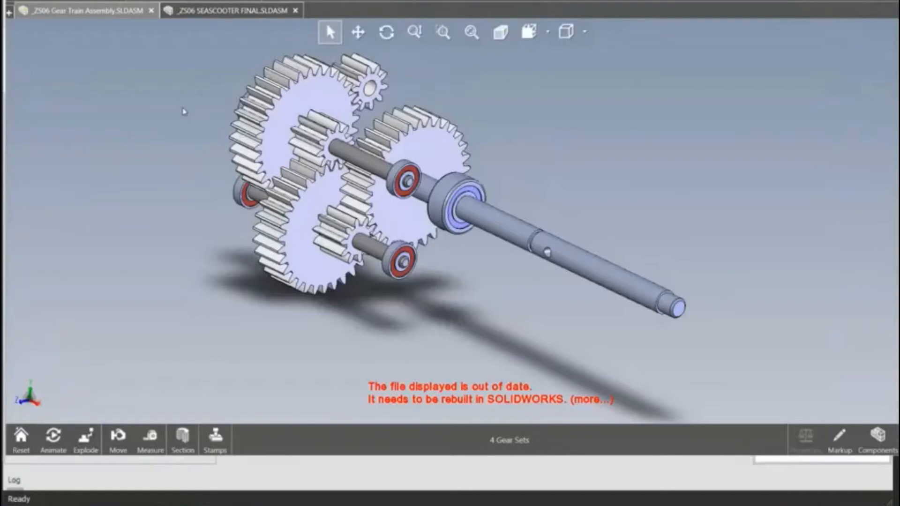
Switch to CADTalk and load the SOLIDWORKS assembly _ZS06 Gear Train Assembly.SLDASM with the 4 Gear Sets BOM
{"action": "left_click", "coordinate": [232, 10]}
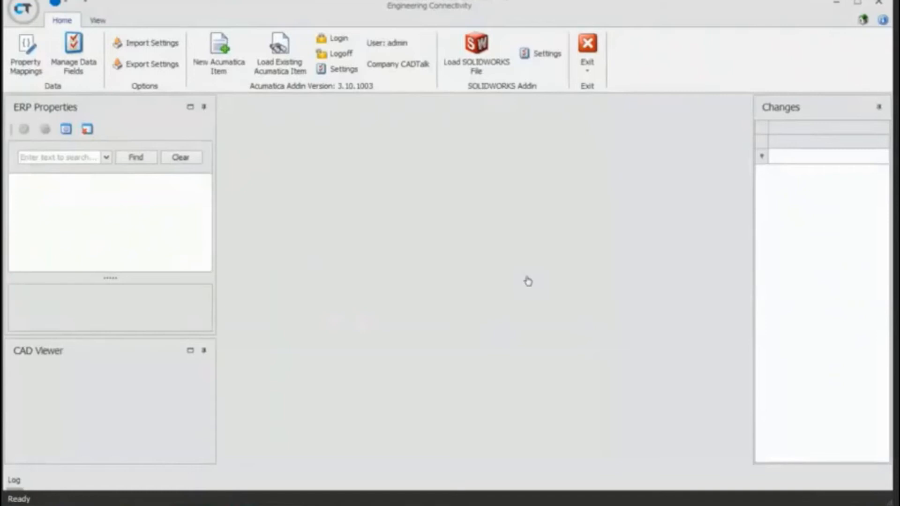
{"action": "left_click", "coordinate": [476, 58]}
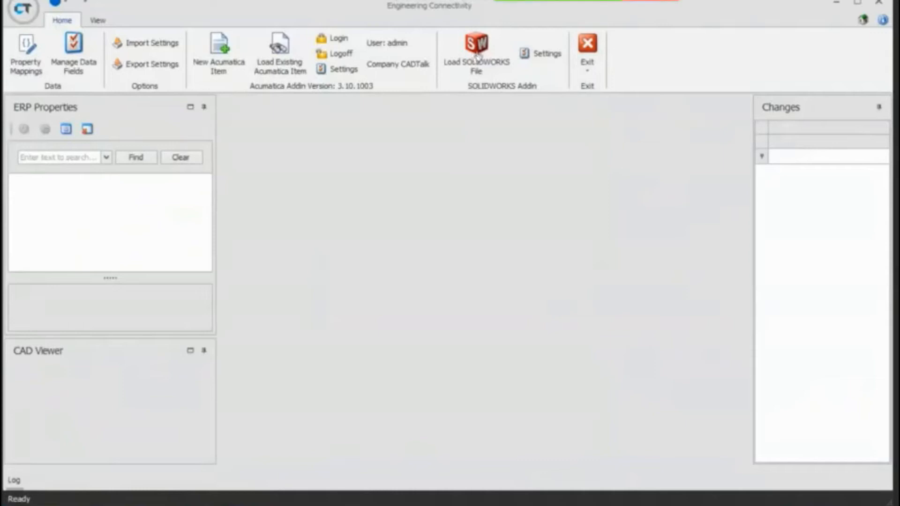
{"action": "left_click", "coordinate": [477, 57]}
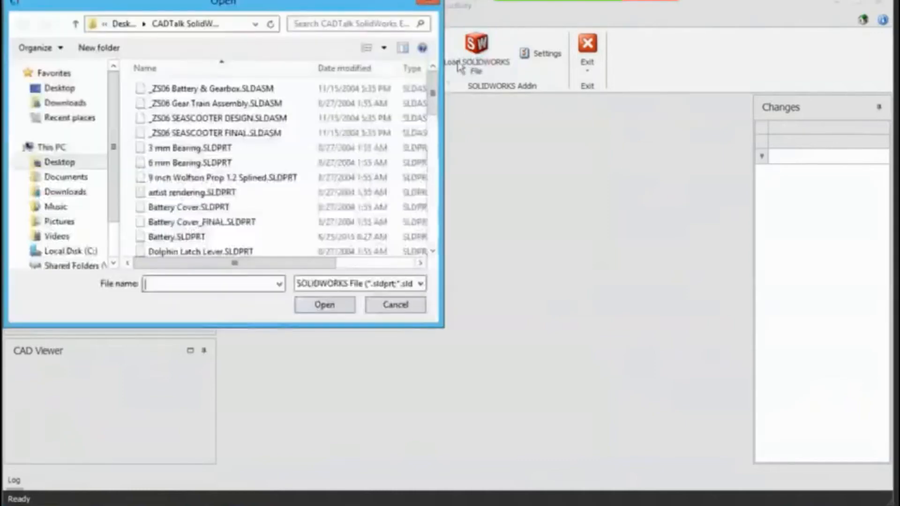
{"action": "left_click", "coordinate": [421, 284]}
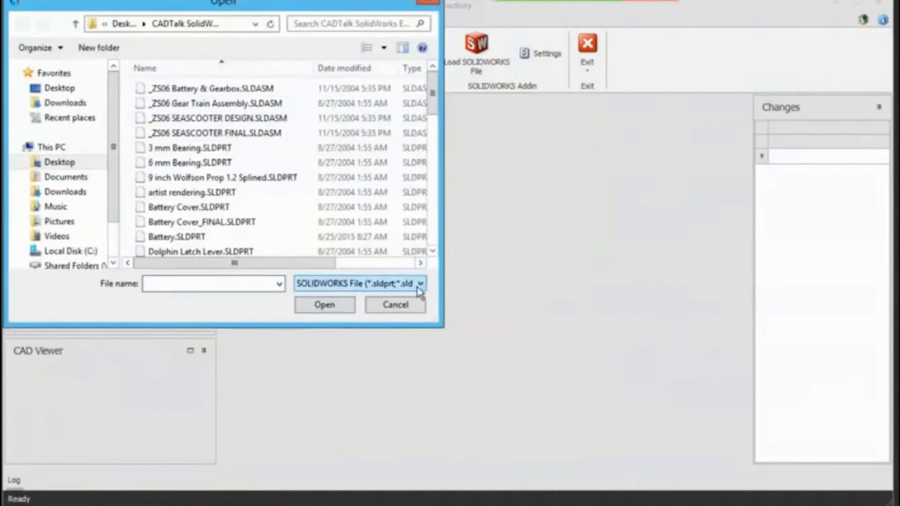
{"action": "left_click", "coordinate": [427, 319]}
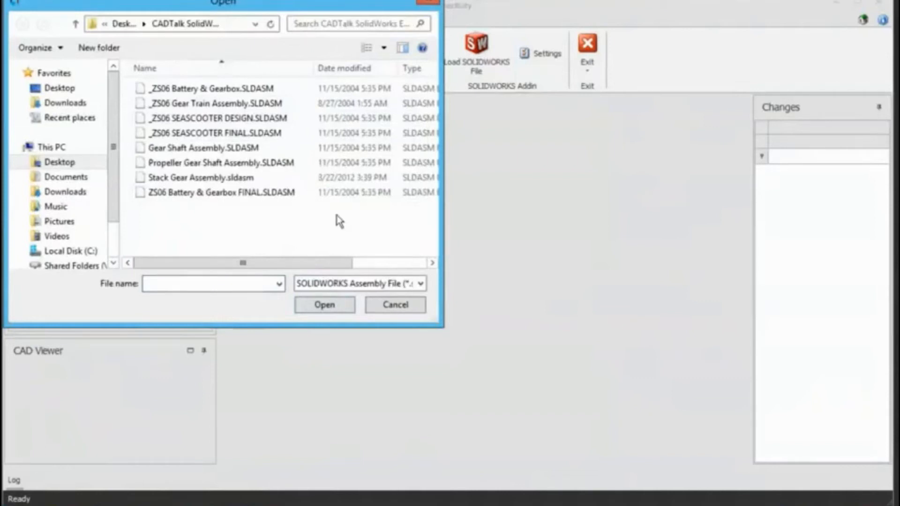
{"action": "left_click", "coordinate": [224, 104]}
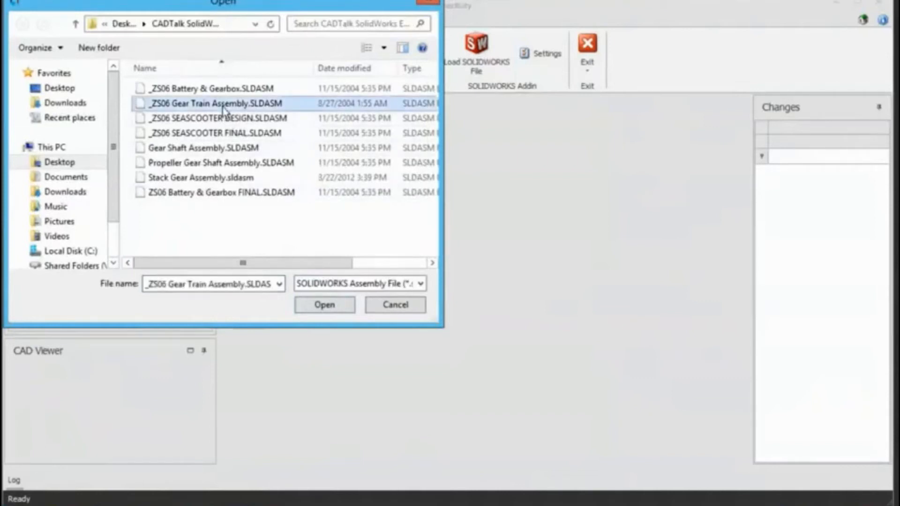
{"action": "left_click", "coordinate": [324, 306]}
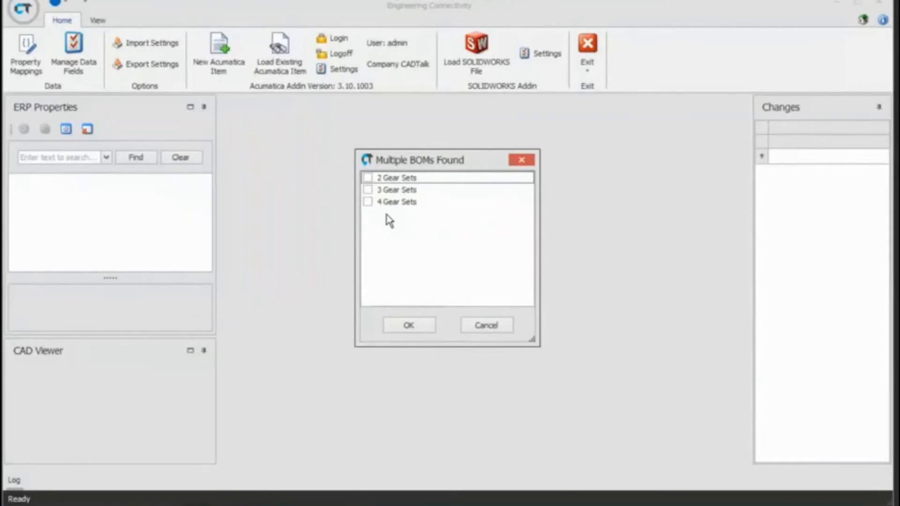
{"action": "left_click", "coordinate": [368, 202]}
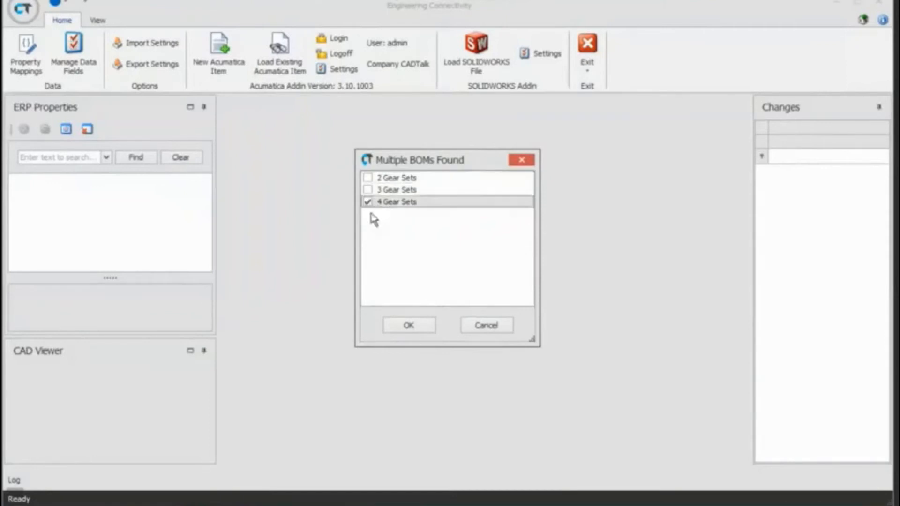
{"action": "left_click", "coordinate": [416, 326]}
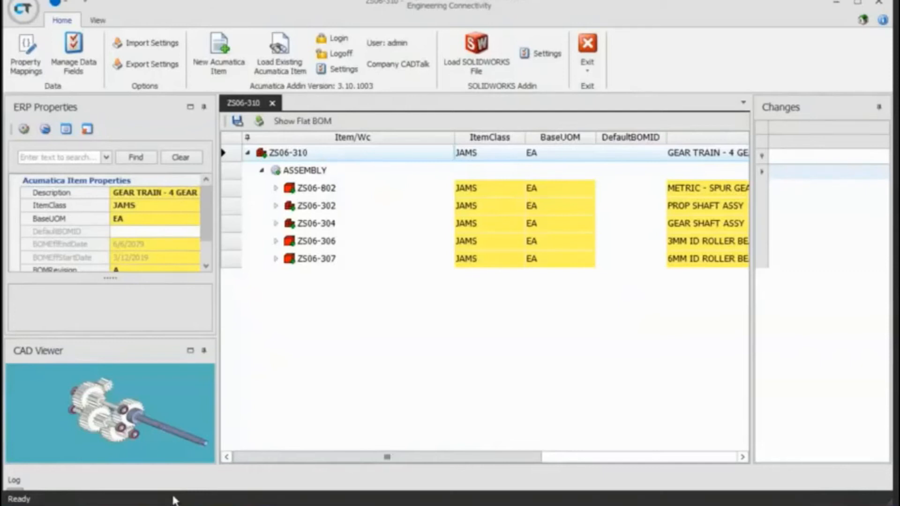
Expand all levels of the ZS06-310 bill of materials and save it to Acumatica
{"action": "right_click", "coordinate": [237, 159]}
{"action": "left_click", "coordinate": [263, 161]}
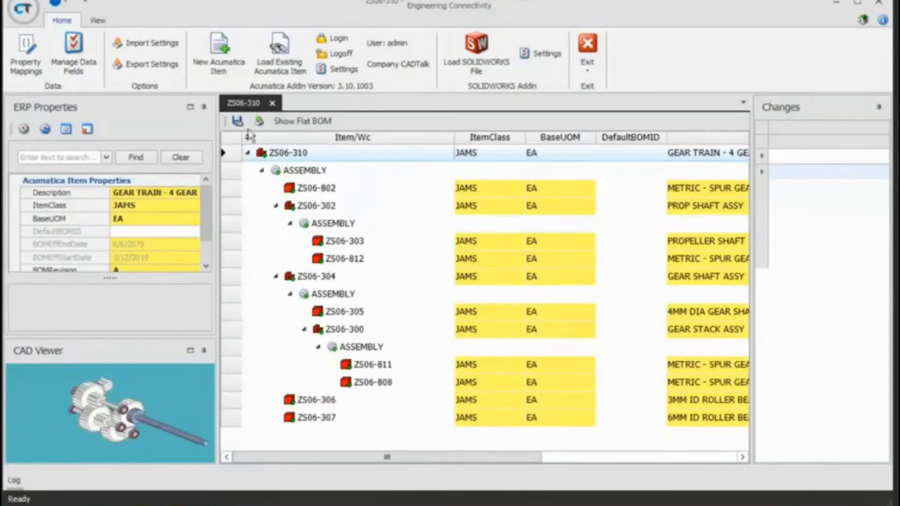
{"action": "left_click", "coordinate": [236, 120]}
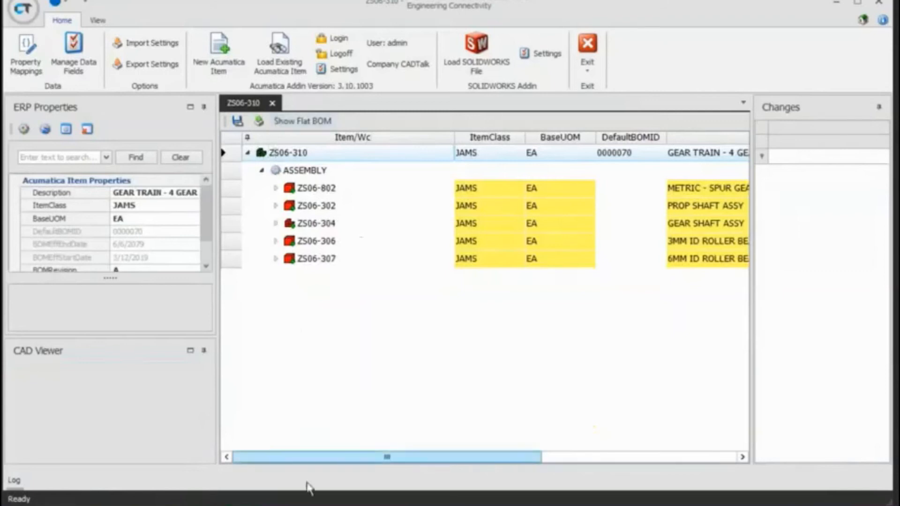
Switch to Acumatica in the browser and log back in to the Bill of Material screen
{"action": "left_click", "coordinate": [188, 422]}
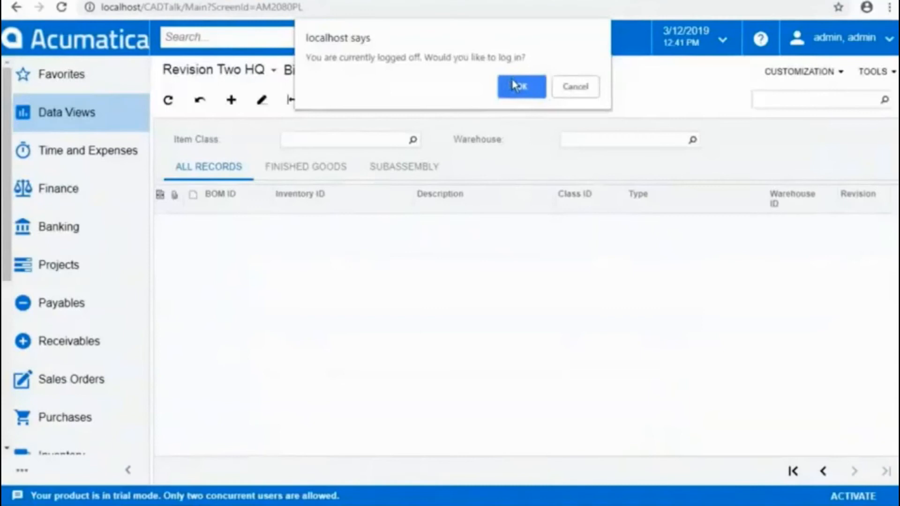
{"action": "left_click", "coordinate": [515, 86]}
{"action": "left_click", "coordinate": [826, 287]}
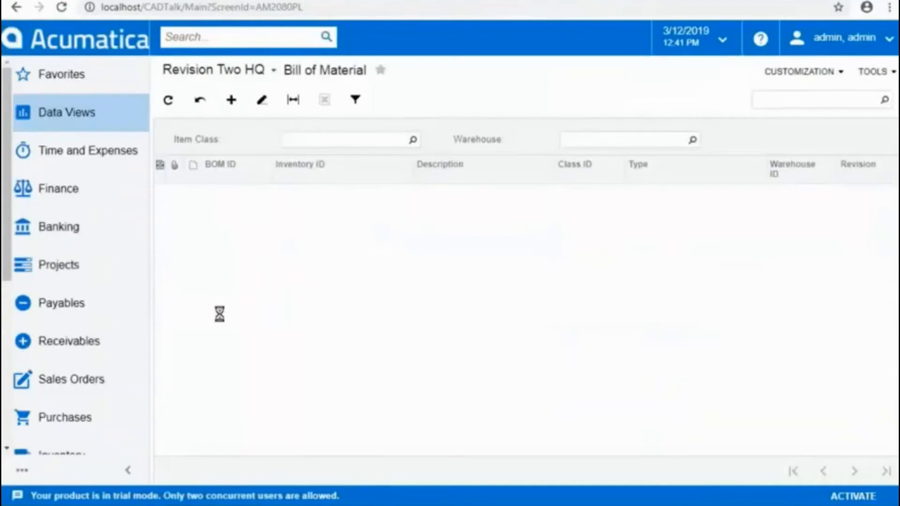
Open the ZS06-310 bill of material, BOM ID 0000070, from the end of the list and enlarge its materials area
{"action": "scroll", "coordinate": [108, 351], "scroll_direction": "down", "scroll_amount": 2}
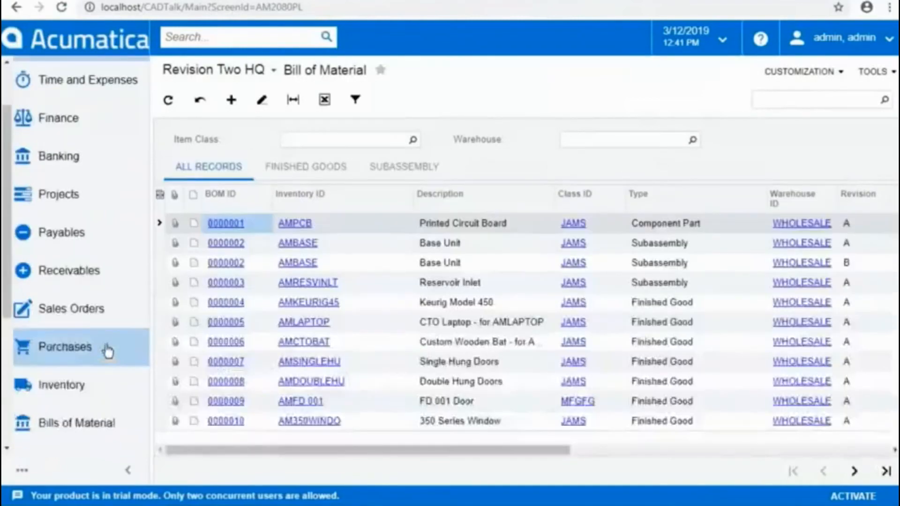
{"action": "left_click", "coordinate": [95, 423]}
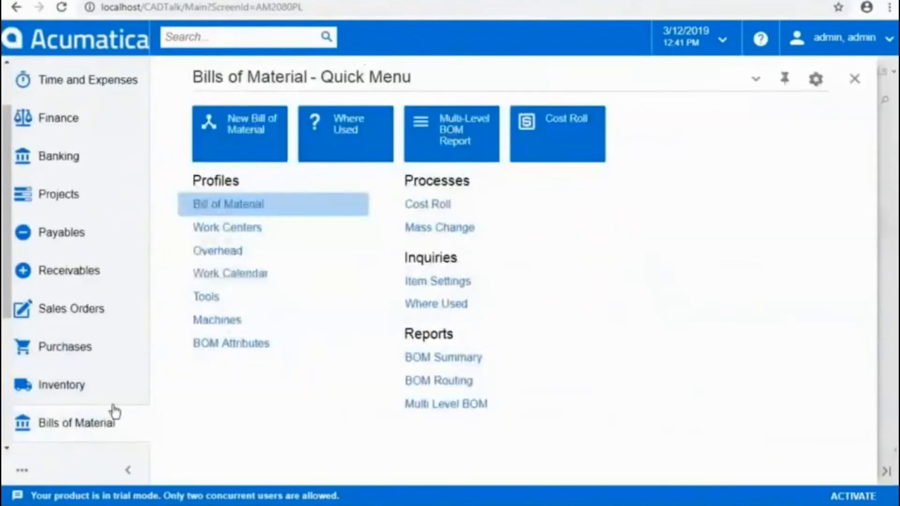
{"action": "left_click", "coordinate": [231, 206]}
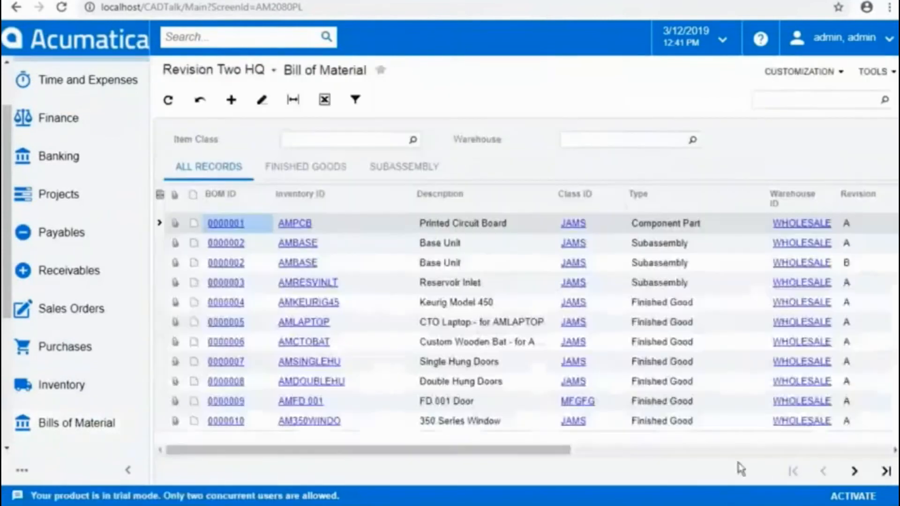
{"action": "left_click", "coordinate": [886, 471]}
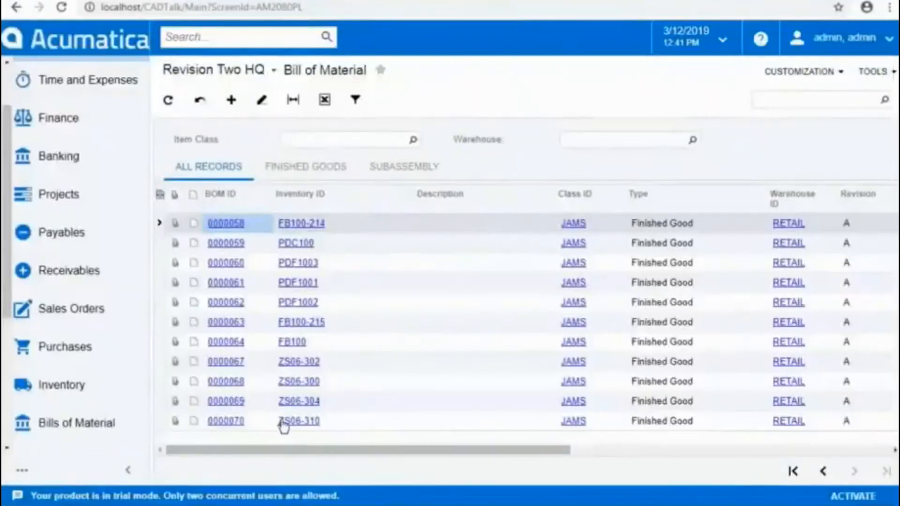
{"action": "left_click", "coordinate": [233, 424]}
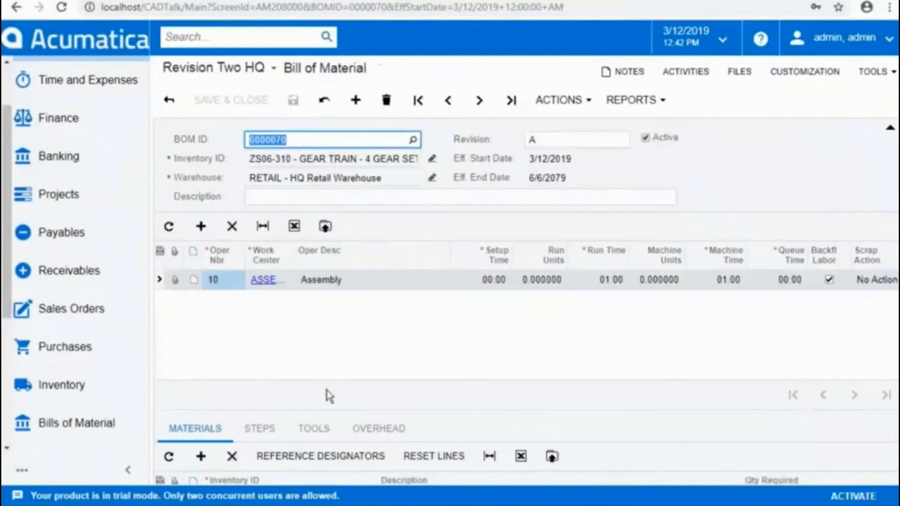
{"action": "left_click_drag", "start_coordinate": [329, 374], "coordinate": [313, 320]}
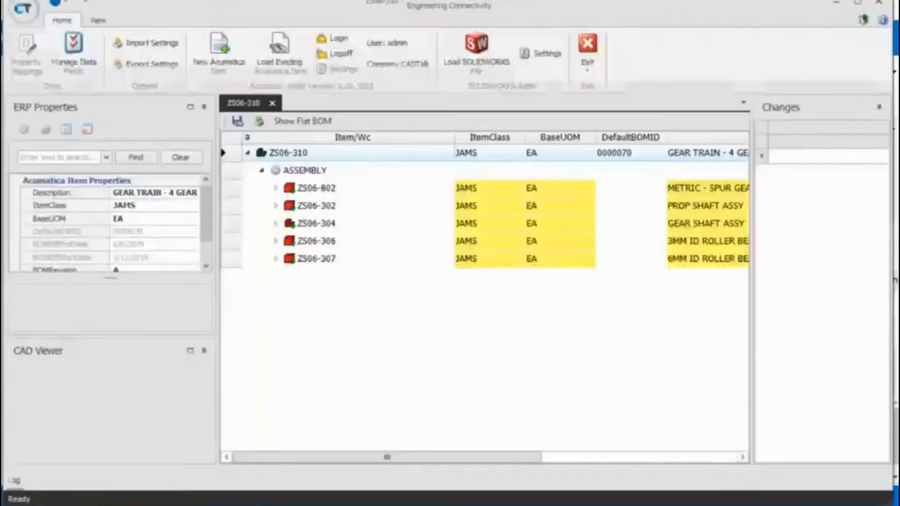
Switch back to CADTalk, close the ZS06-310 item discarding its changes, and open the property mappings
{"action": "left_click", "coordinate": [273, 103]}
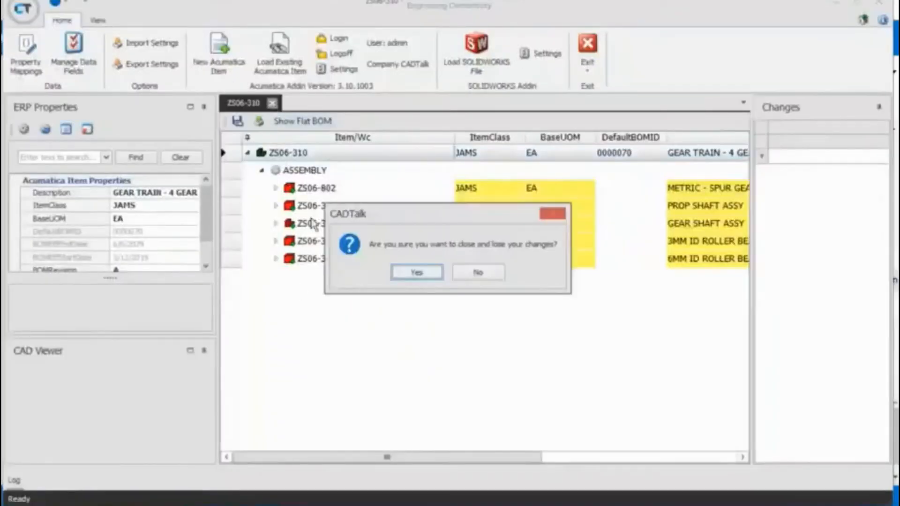
{"action": "left_click", "coordinate": [413, 272]}
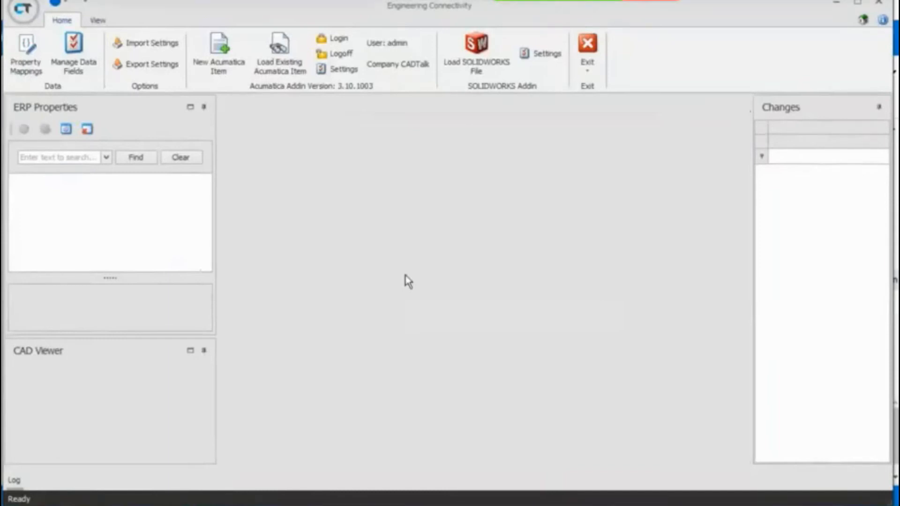
{"action": "left_click", "coordinate": [29, 58]}
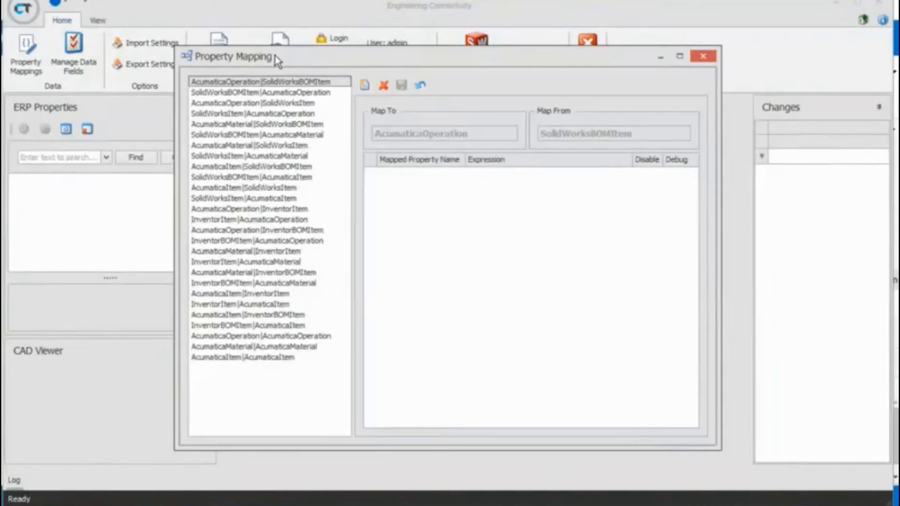
Examine the Description expression of the AcumaticaItem|SolidWorksItem mapping, cancel without edits, and close the property mappings
{"action": "left_click", "coordinate": [294, 188]}
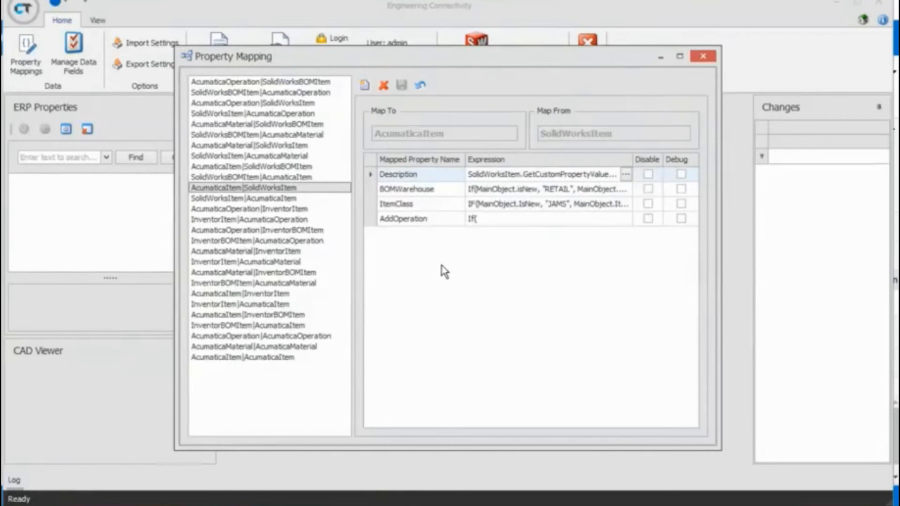
{"action": "left_click", "coordinate": [626, 175]}
{"action": "left_click", "coordinate": [555, 116]}
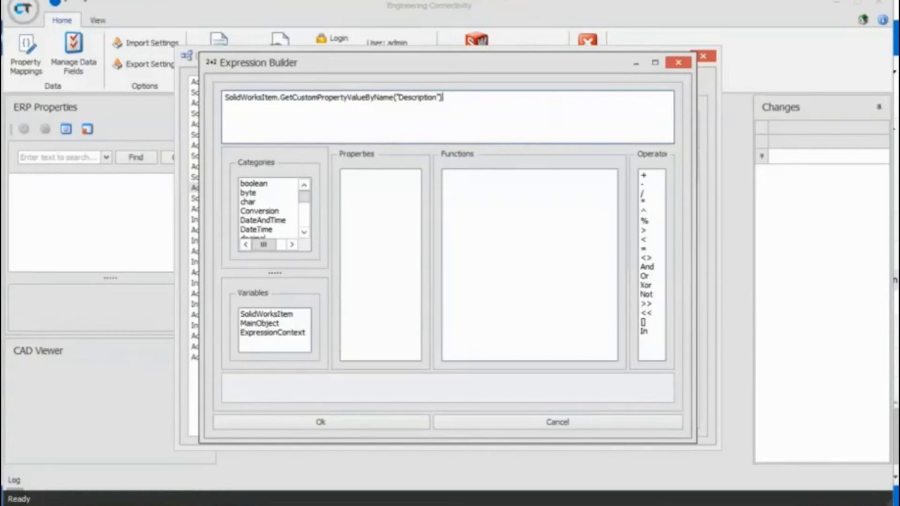
{"action": "left_click", "coordinate": [557, 422]}
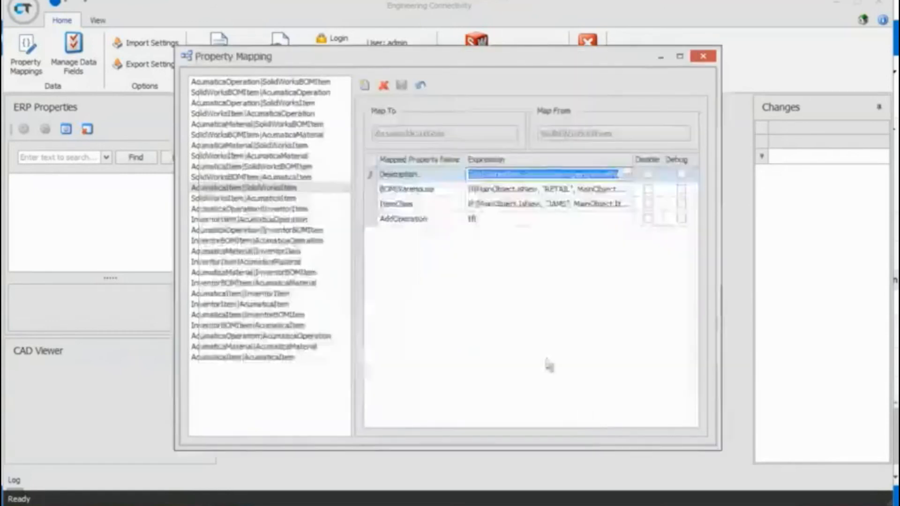
{"action": "left_click", "coordinate": [545, 219]}
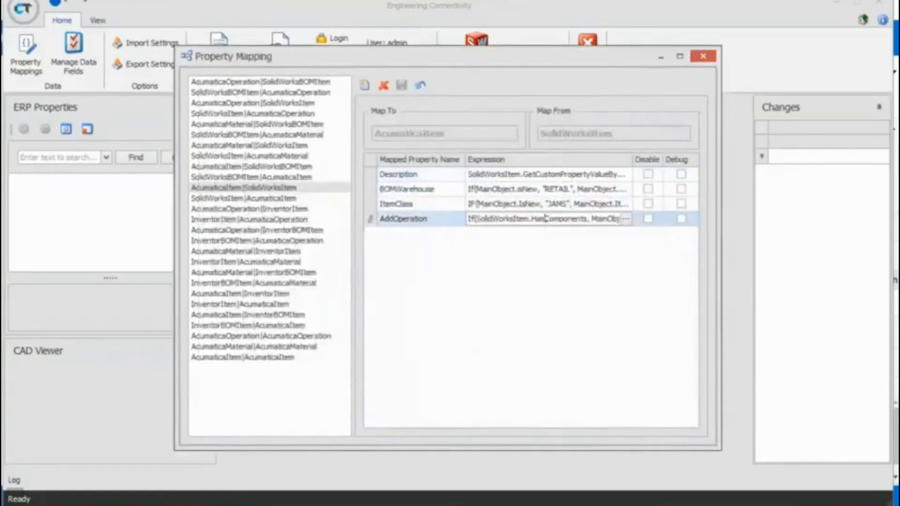
{"action": "left_click", "coordinate": [702, 56]}
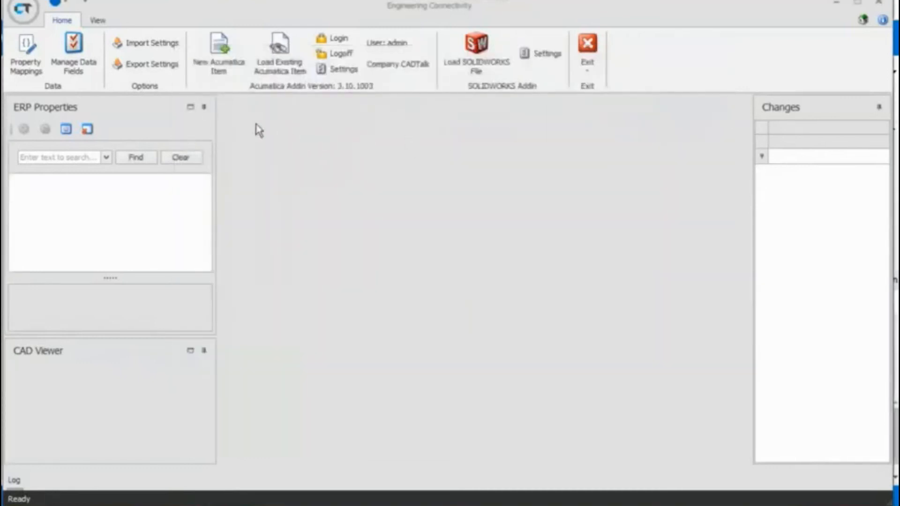
Check the Acumatica BOM, reopen CADTalk's property mappings, examine the AcumaticaItem|SolidWorksItem AddOperation expression, and close the mappings
{"action": "left_click", "coordinate": [220, 61]}
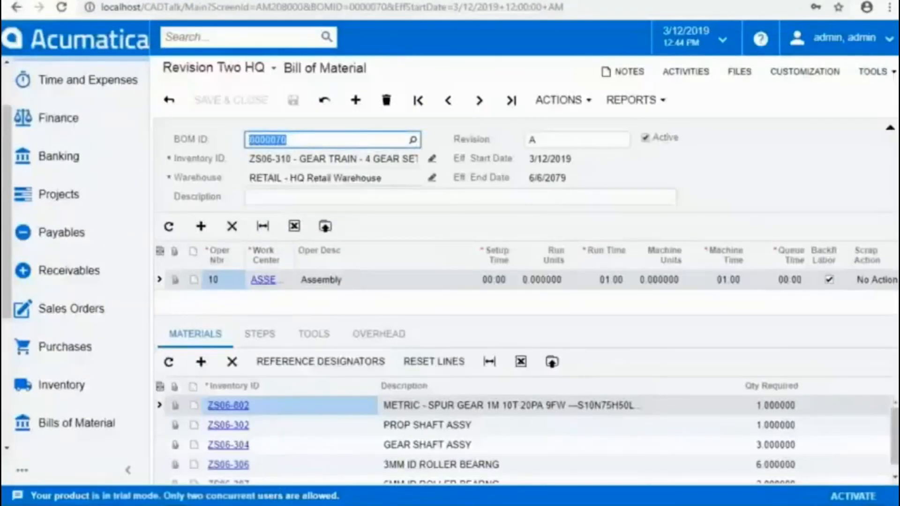
{"action": "left_click", "coordinate": [230, 436]}
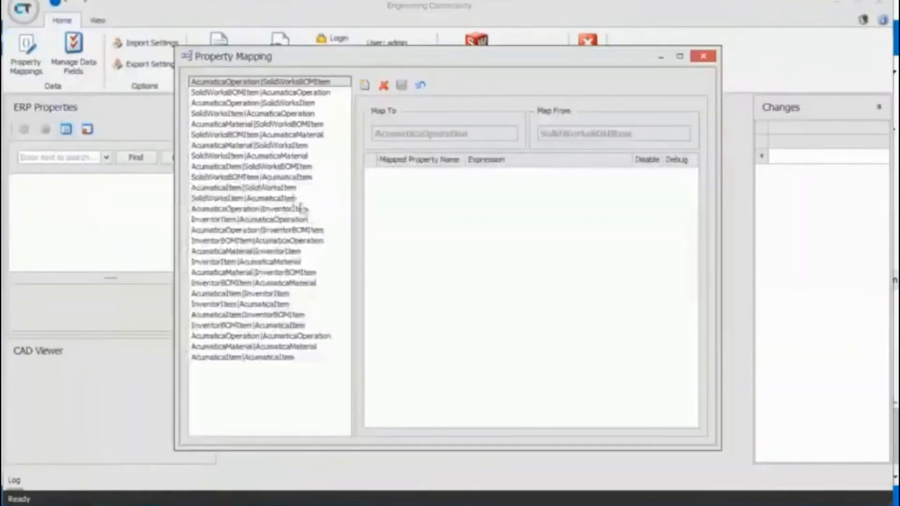
{"action": "left_click", "coordinate": [291, 188]}
{"action": "left_click", "coordinate": [547, 219]}
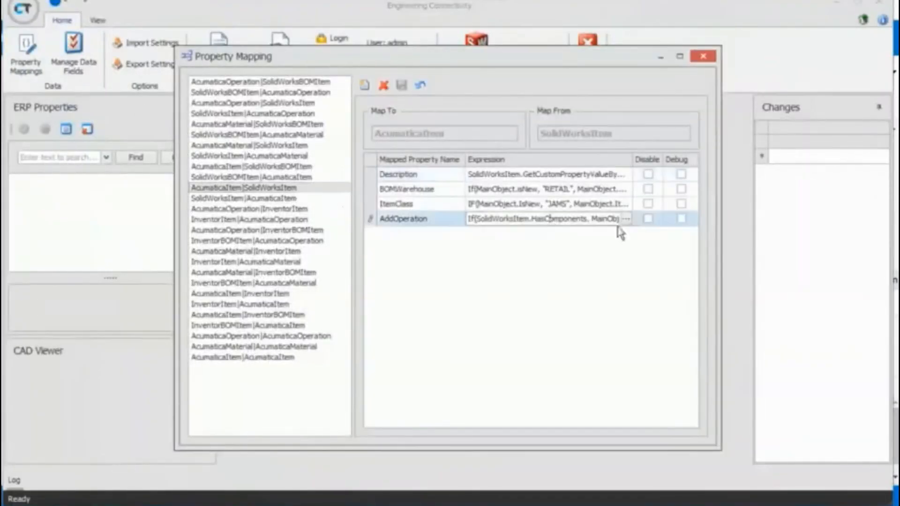
{"action": "left_click", "coordinate": [627, 219]}
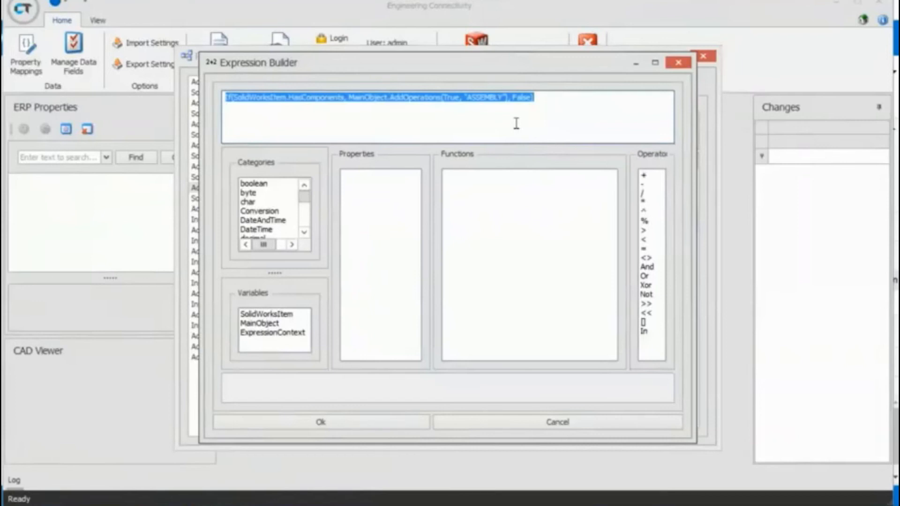
{"action": "left_click", "coordinate": [483, 122]}
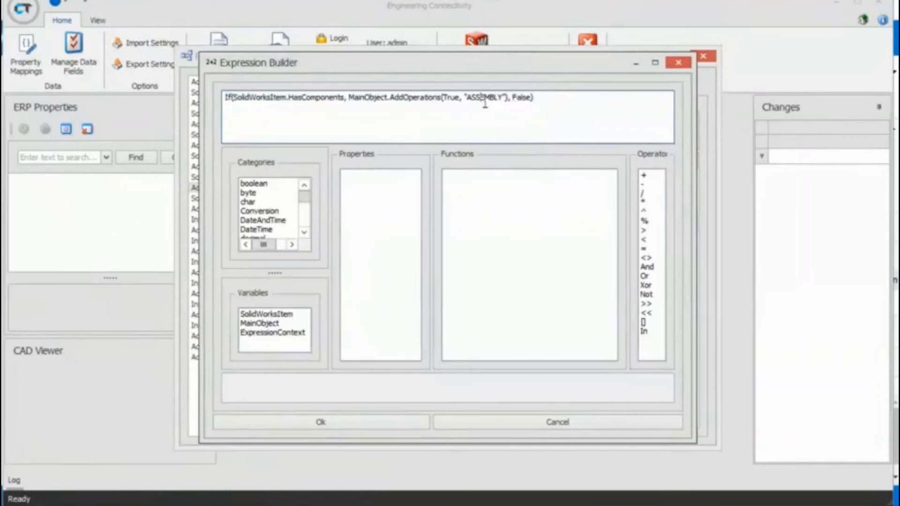
{"action": "left_click_drag", "start_coordinate": [464, 97], "coordinate": [503, 104]}
{"action": "left_click", "coordinate": [485, 120]}
{"action": "left_click_drag", "start_coordinate": [346, 99], "coordinate": [290, 100]}
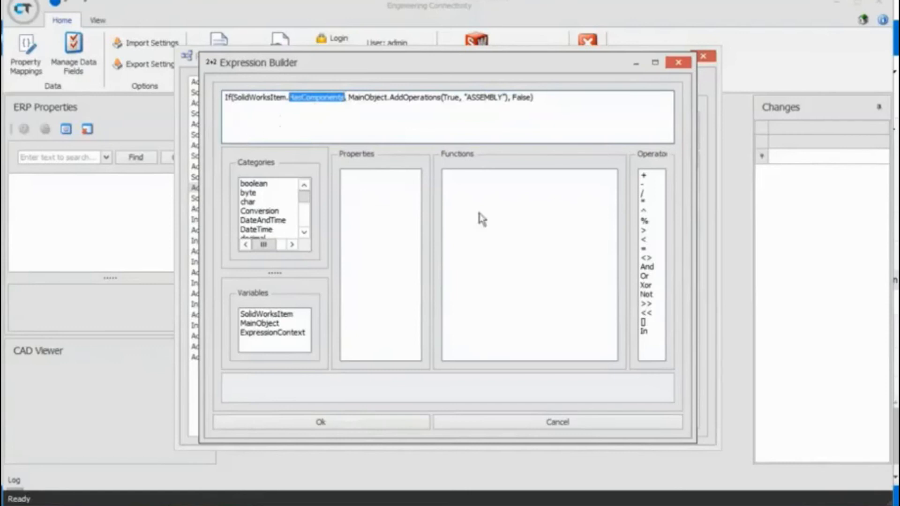
{"action": "left_click", "coordinate": [368, 424]}
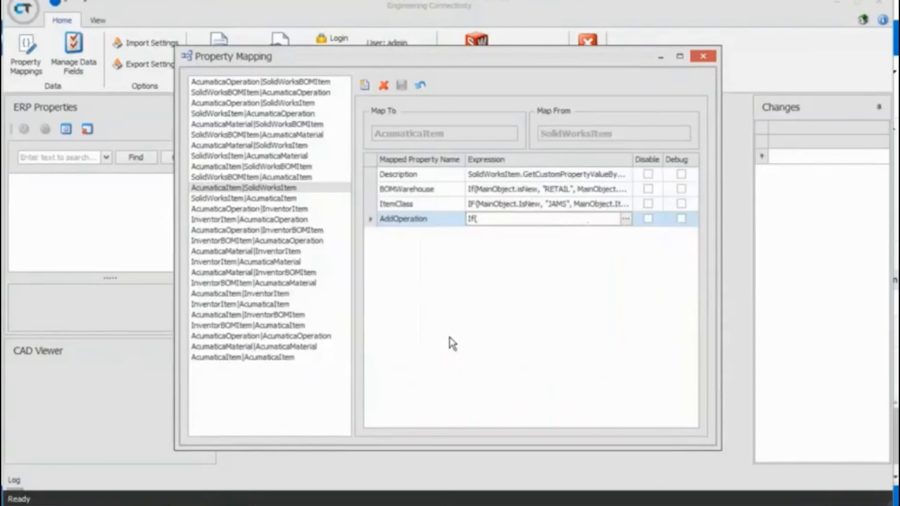
{"action": "left_click", "coordinate": [704, 57]}
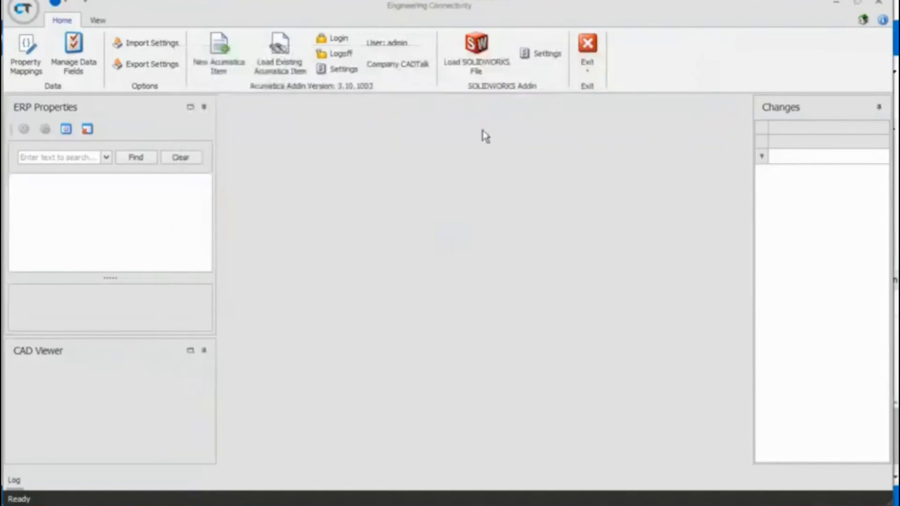
Load the assembly _ZS06 SEASCOOTER FINAL.SLDASM from SOLIDWORKS, filtering for assembly files and choosing its Default BOM
{"action": "left_click", "coordinate": [473, 52]}
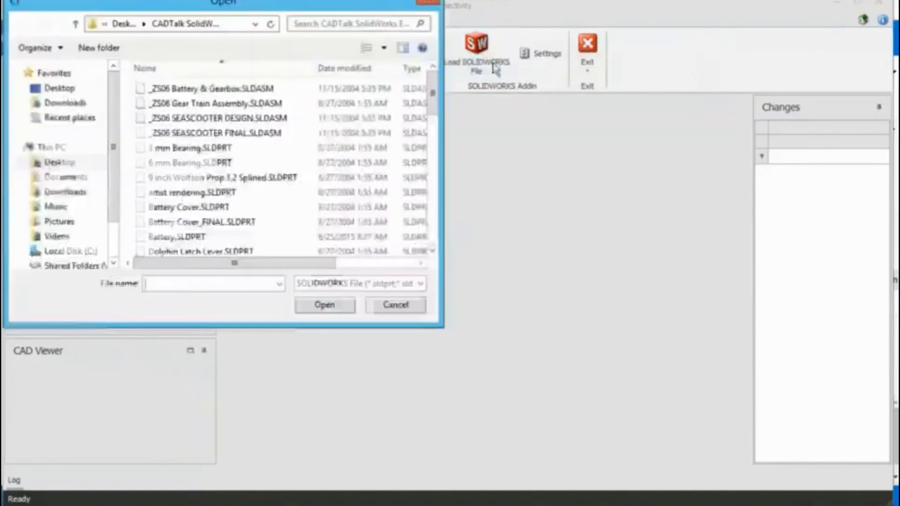
{"action": "left_click", "coordinate": [415, 283]}
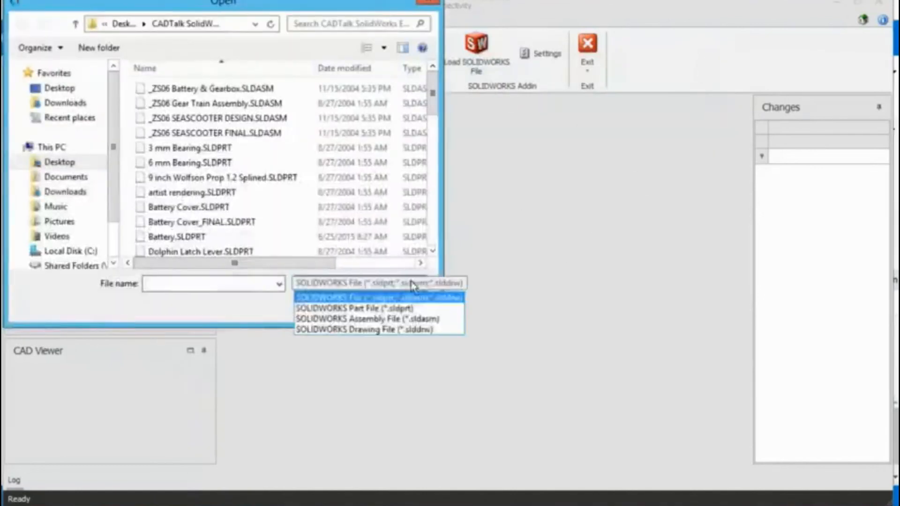
{"action": "left_click", "coordinate": [430, 320]}
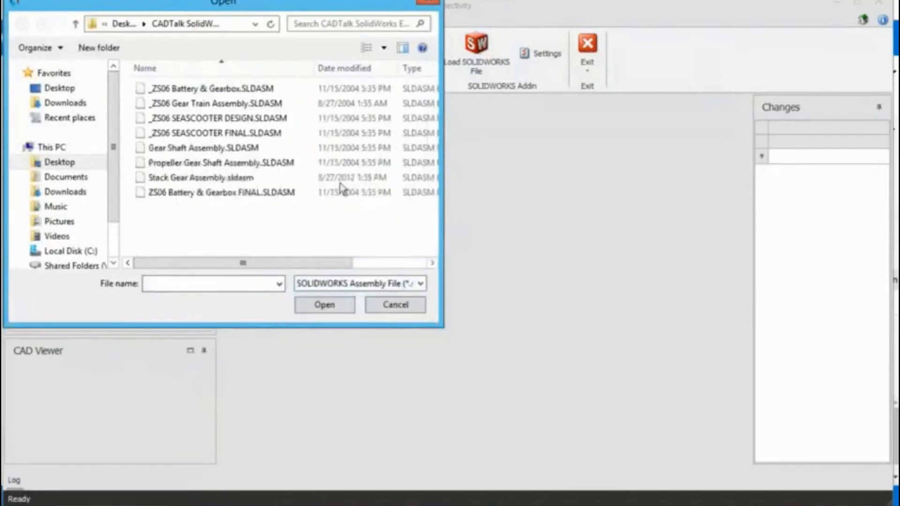
{"action": "left_click", "coordinate": [205, 136]}
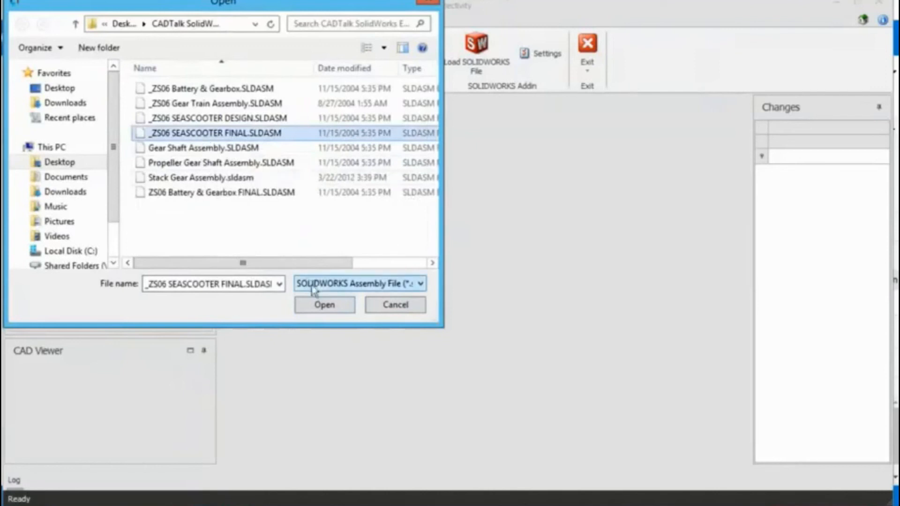
{"action": "left_click", "coordinate": [324, 305]}
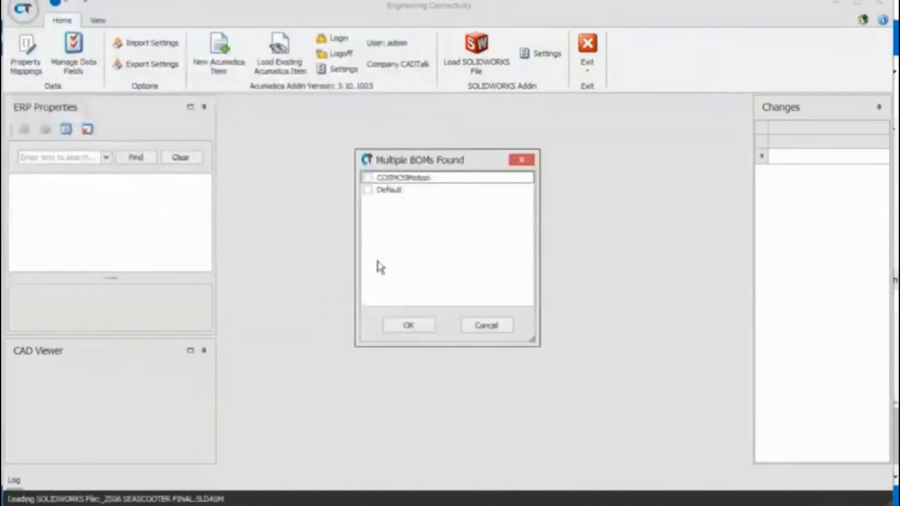
{"action": "left_click", "coordinate": [392, 193]}
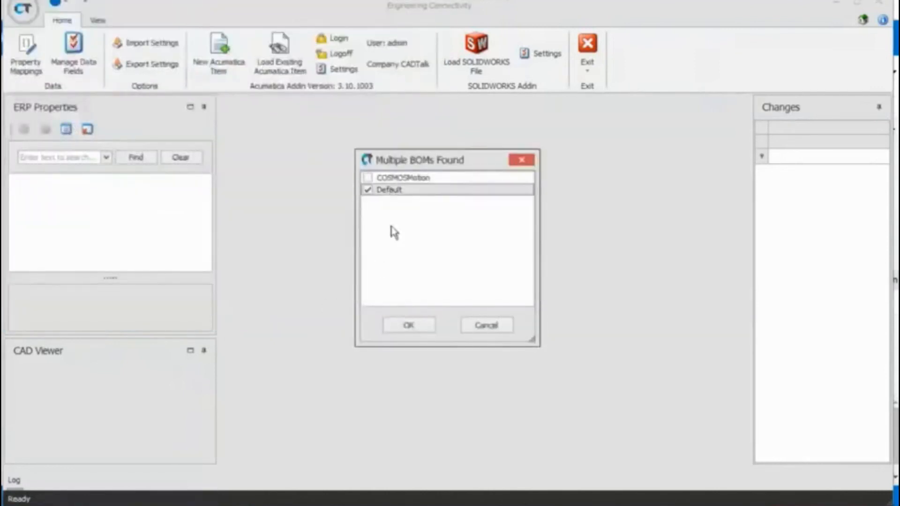
{"action": "left_click", "coordinate": [409, 325]}
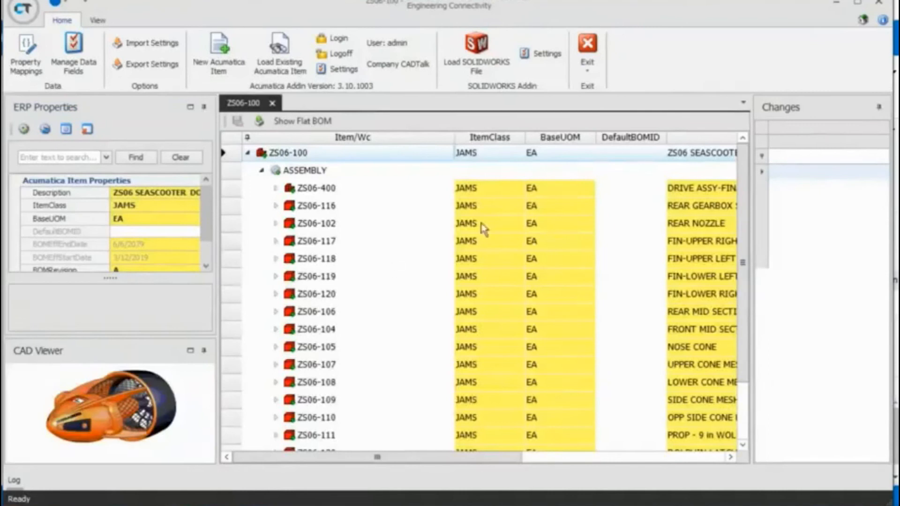
Expand all levels of the ZS06-100 bill of material
{"action": "scroll", "coordinate": [746, 175], "scroll_direction": "down", "scroll_amount": 1}
{"action": "scroll", "coordinate": [746, 176], "scroll_direction": "up", "scroll_amount": 1}
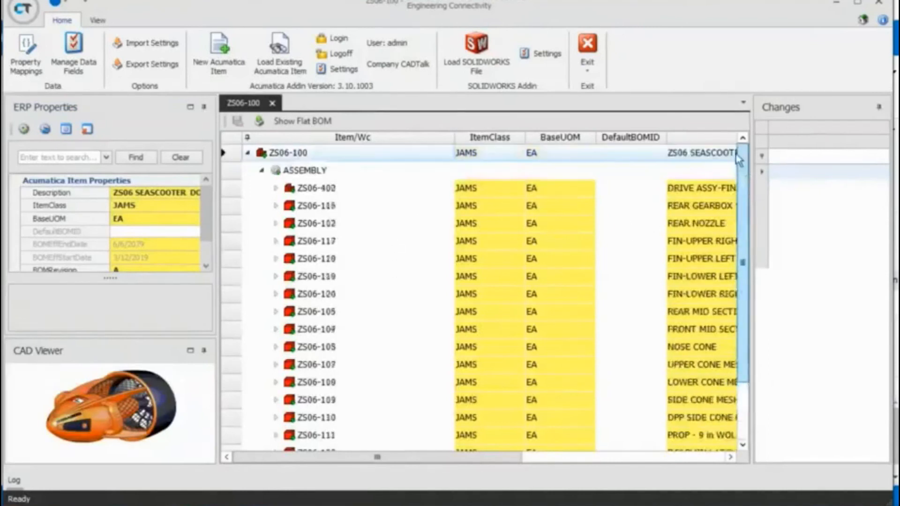
{"action": "right_click", "coordinate": [234, 151]}
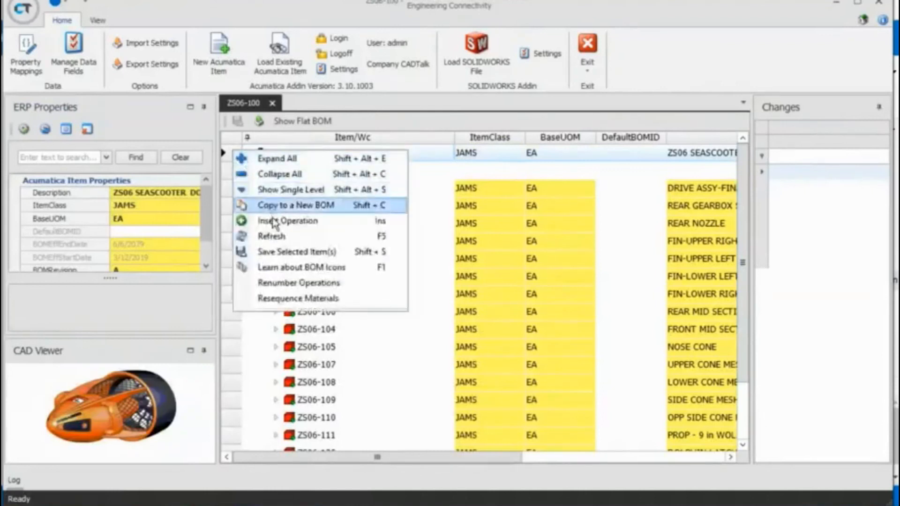
{"action": "left_click", "coordinate": [276, 158]}
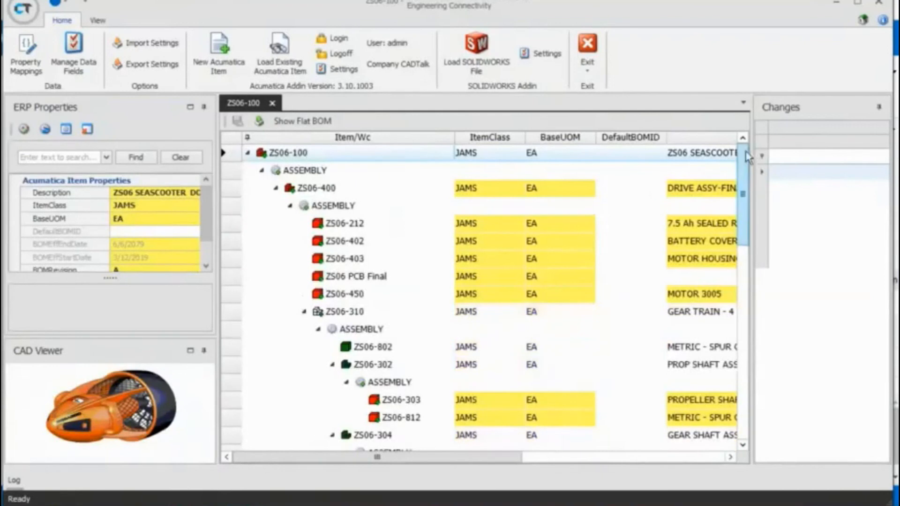
Check the ZS06-310 item and the assembly operation under ZS06-302, and save the ZS06-100 bill of material to Acumatica
{"action": "left_click_drag", "start_coordinate": [749, 159], "coordinate": [749, 194]}
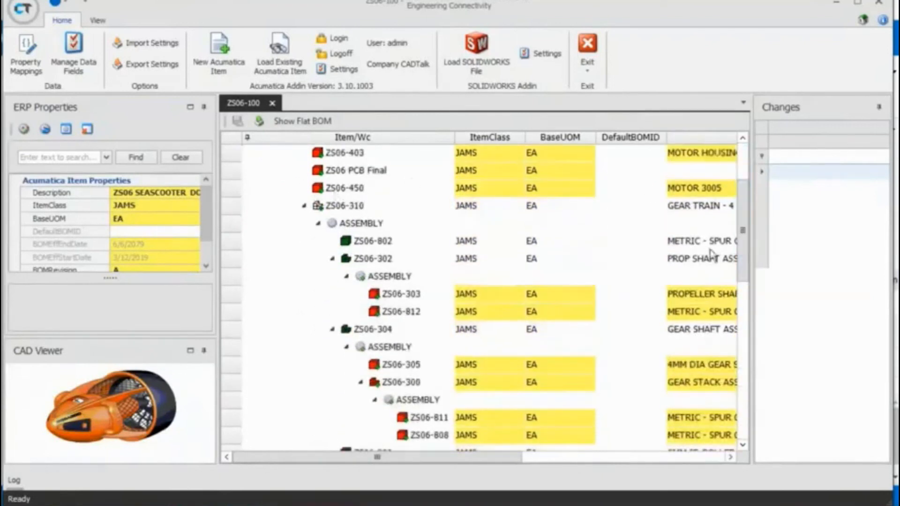
{"action": "left_click", "coordinate": [227, 206]}
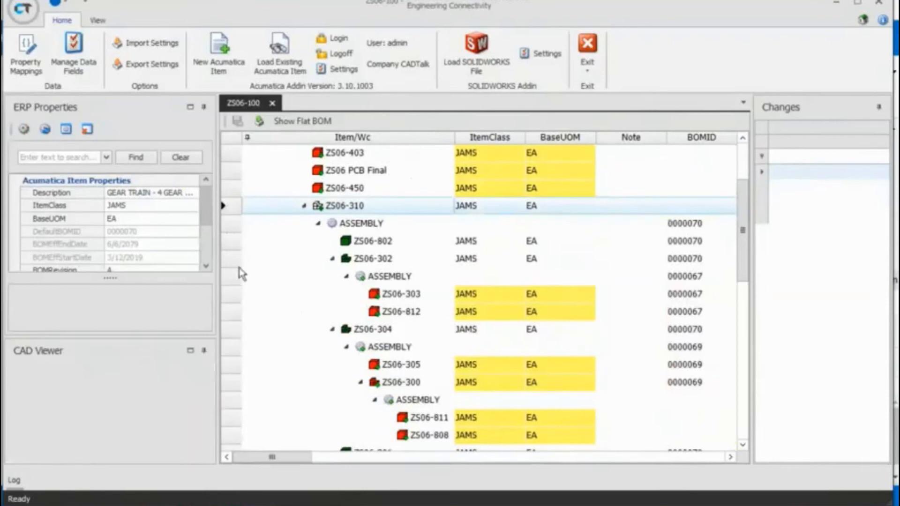
{"action": "left_click", "coordinate": [231, 280]}
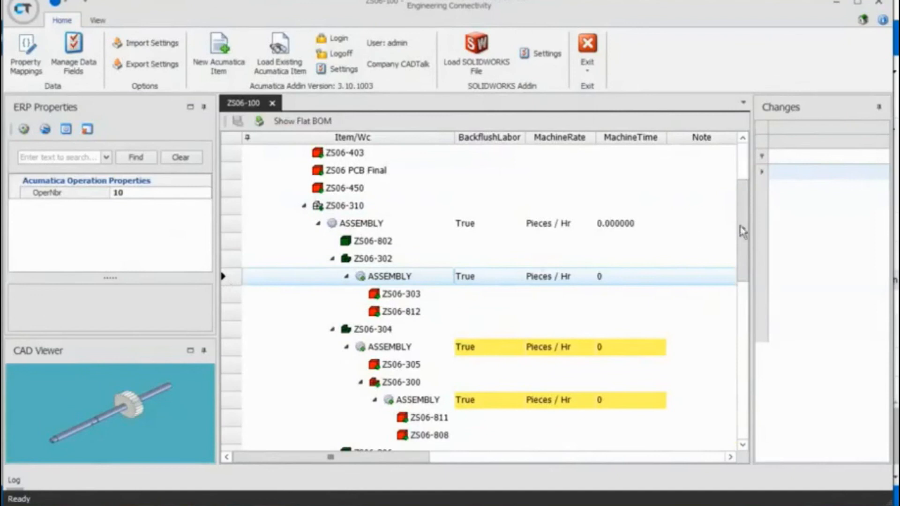
{"action": "left_click_drag", "start_coordinate": [744, 231], "coordinate": [720, 159]}
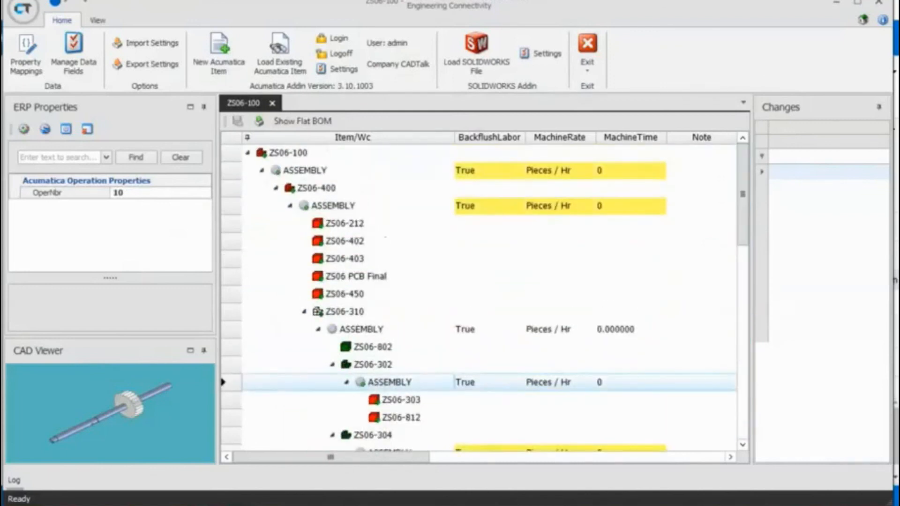
{"action": "left_click", "coordinate": [238, 123]}
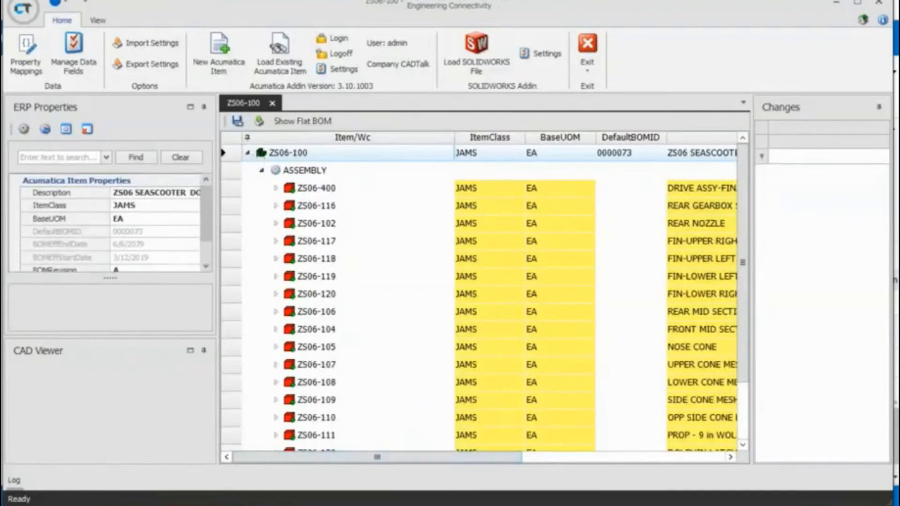
Switch to Acumatica and go to the end of the Bill of Material list
{"action": "left_click", "coordinate": [228, 476]}
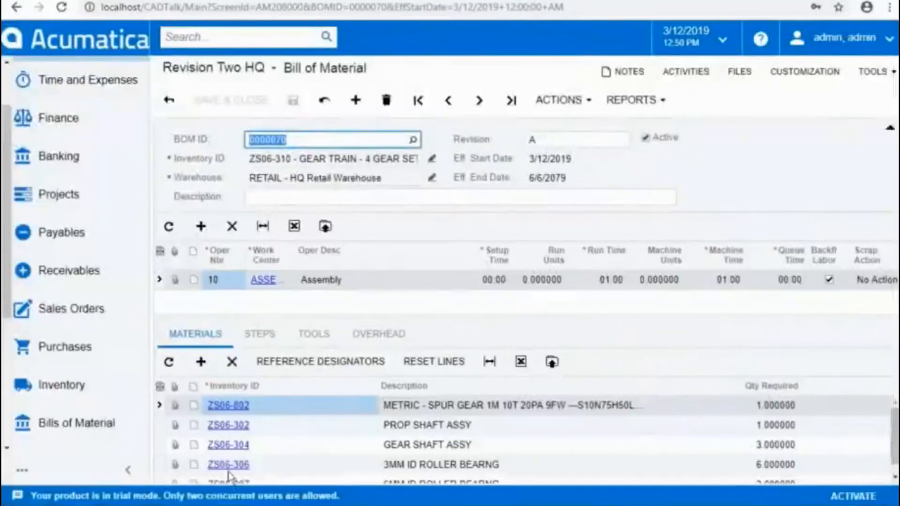
{"action": "left_click", "coordinate": [77, 426]}
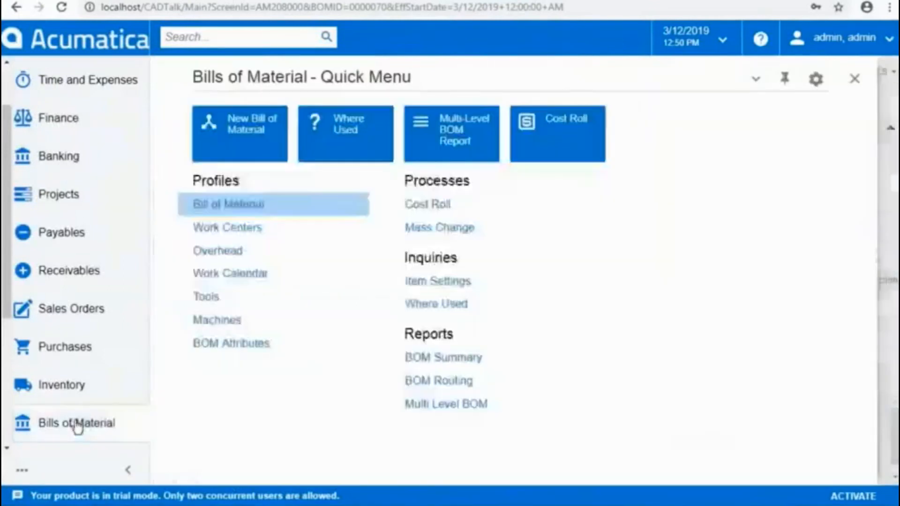
{"action": "left_click", "coordinate": [231, 204]}
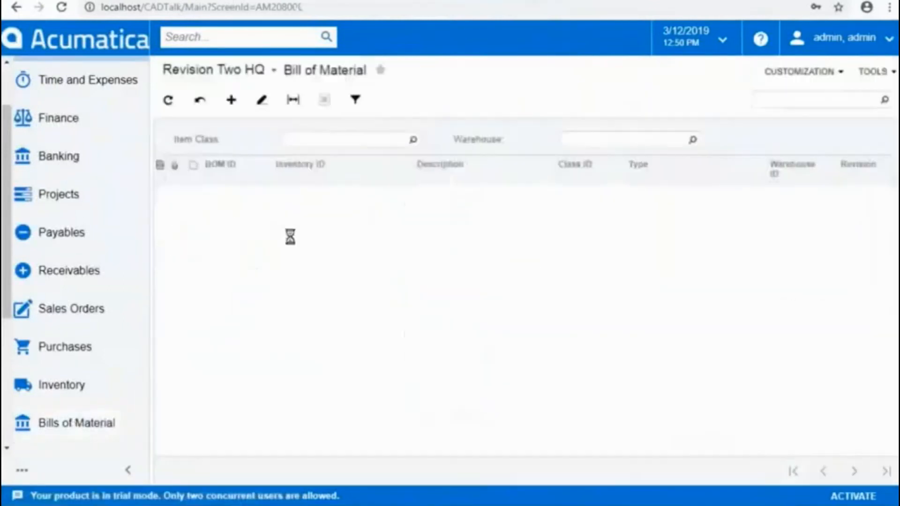
{"action": "left_click", "coordinate": [887, 473]}
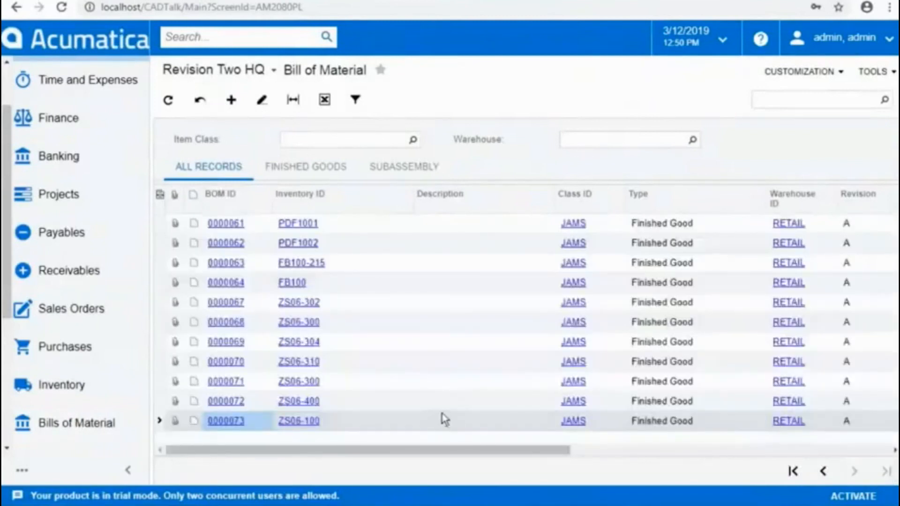
Open BOM ID 0000070 for ZS06-310, enlarge its materials area and look through the materials
{"action": "left_click", "coordinate": [222, 362]}
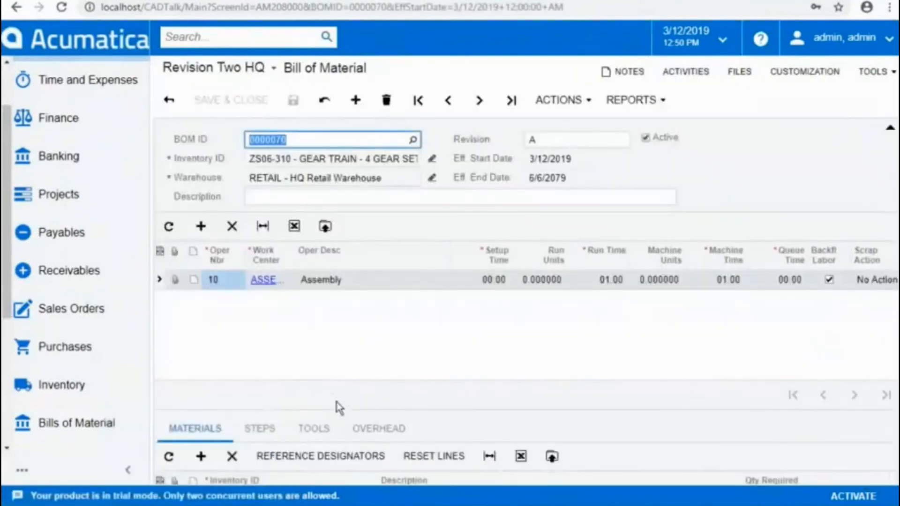
{"action": "left_click_drag", "start_coordinate": [335, 384], "coordinate": [335, 328]}
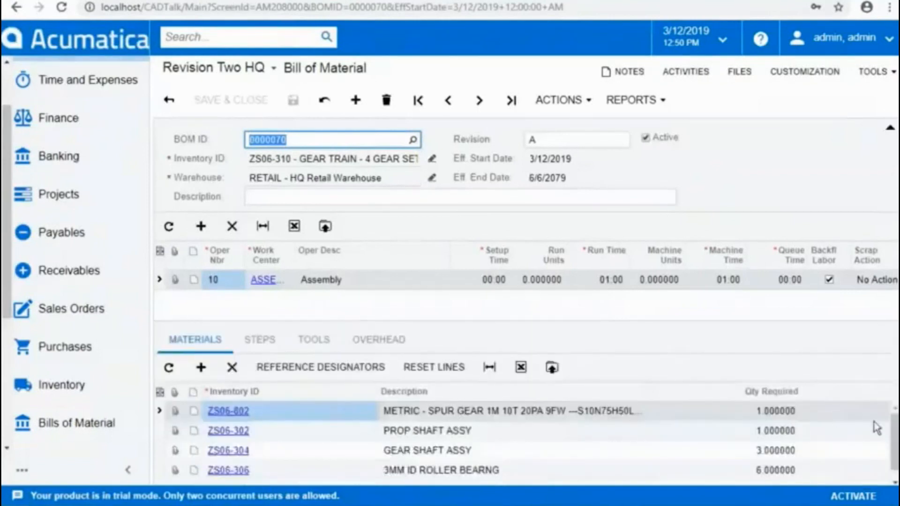
{"action": "scroll", "coordinate": [894, 430], "scroll_direction": "down", "scroll_amount": 1}
{"action": "scroll", "coordinate": [551, 464], "scroll_direction": "up", "scroll_amount": 1}
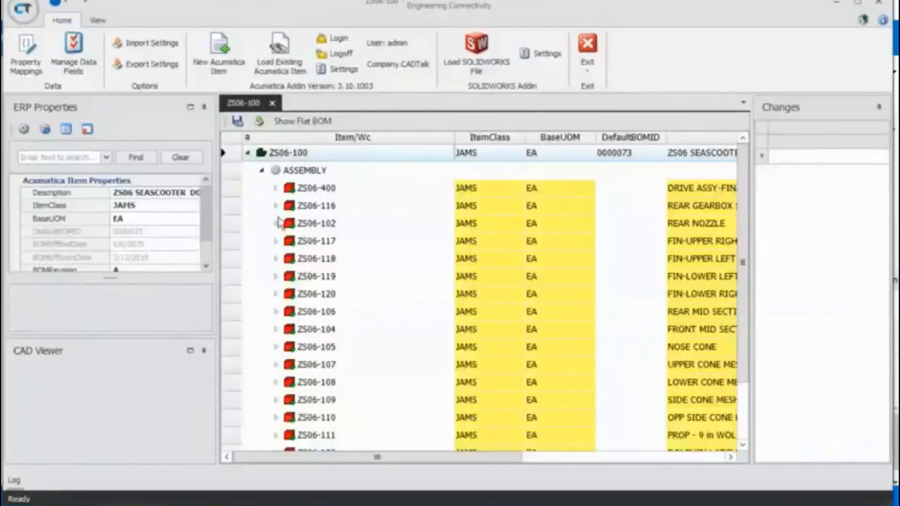
Switch back to CADTalk and close the ZS06-100 item, discarding its changes
{"action": "left_click", "coordinate": [272, 104]}
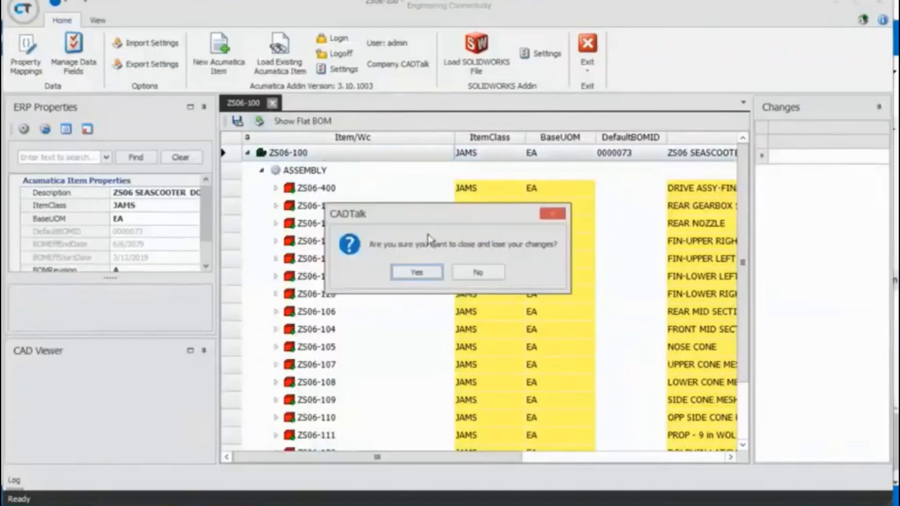
{"action": "left_click", "coordinate": [428, 267]}
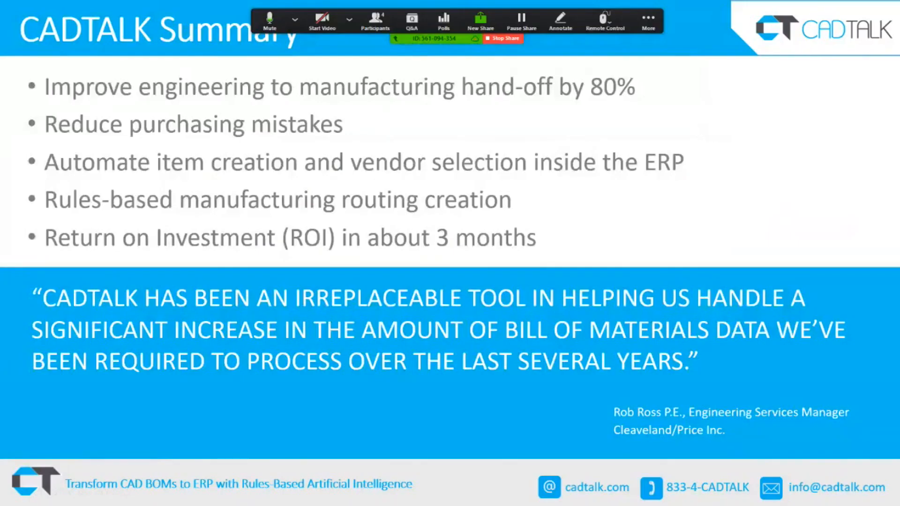